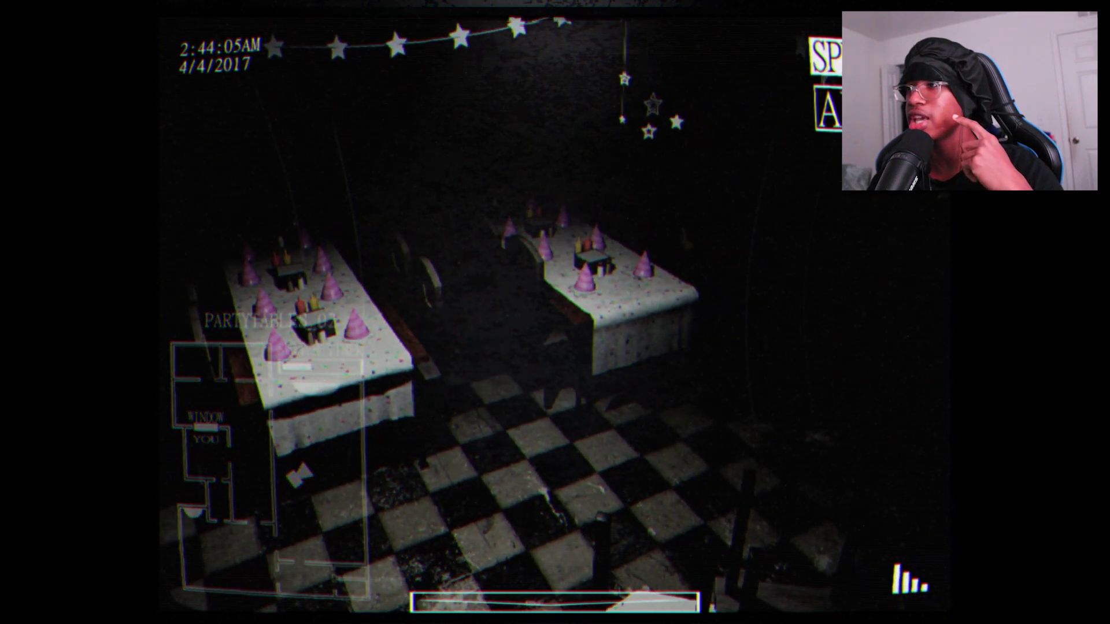
pyautogui.click(319, 528)
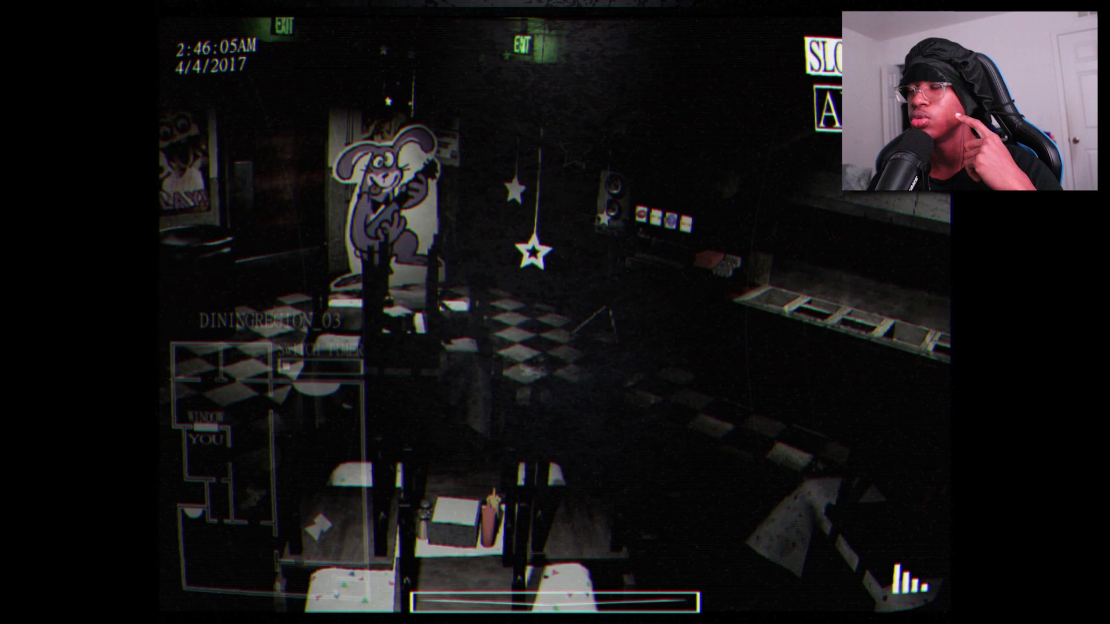
pyautogui.click(244, 473)
pyautogui.click(197, 513)
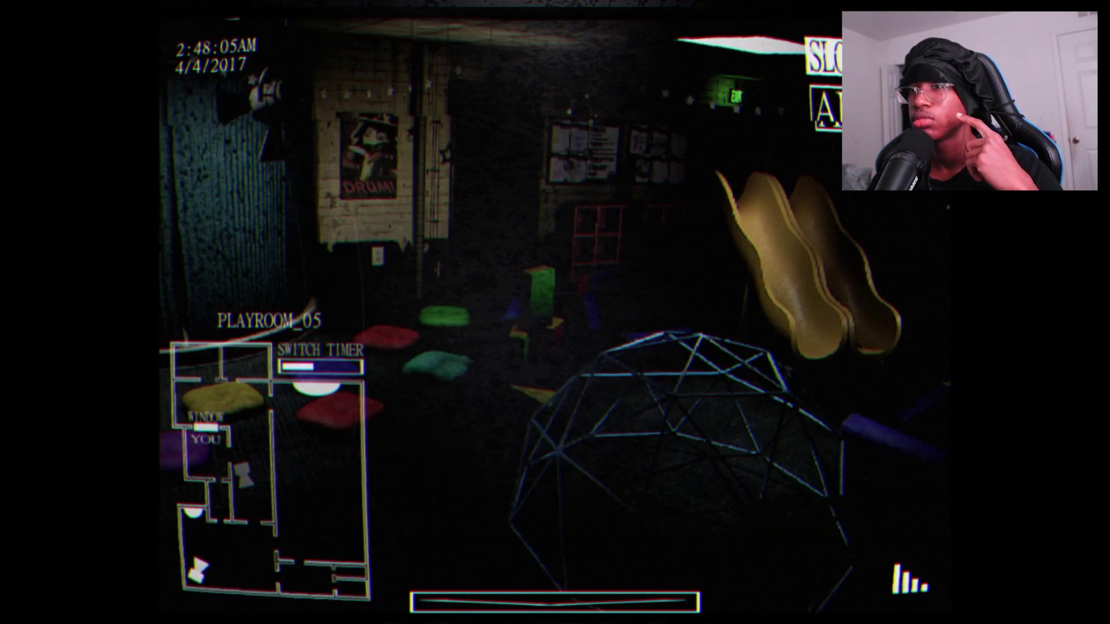
pyautogui.press('space')
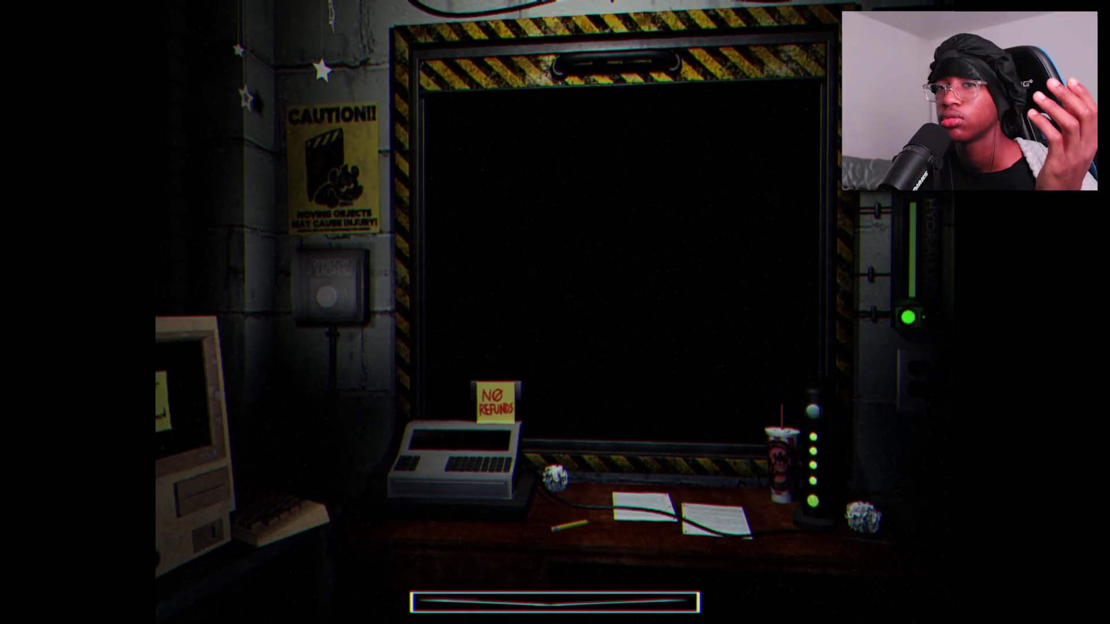
pyautogui.click(328, 295)
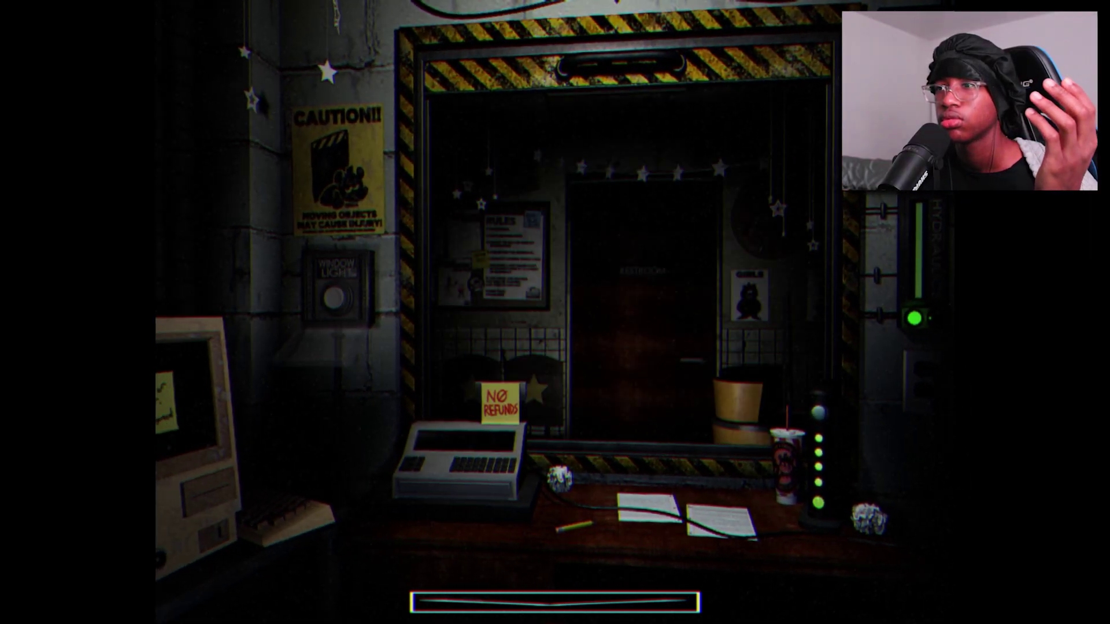
pyautogui.press('s')
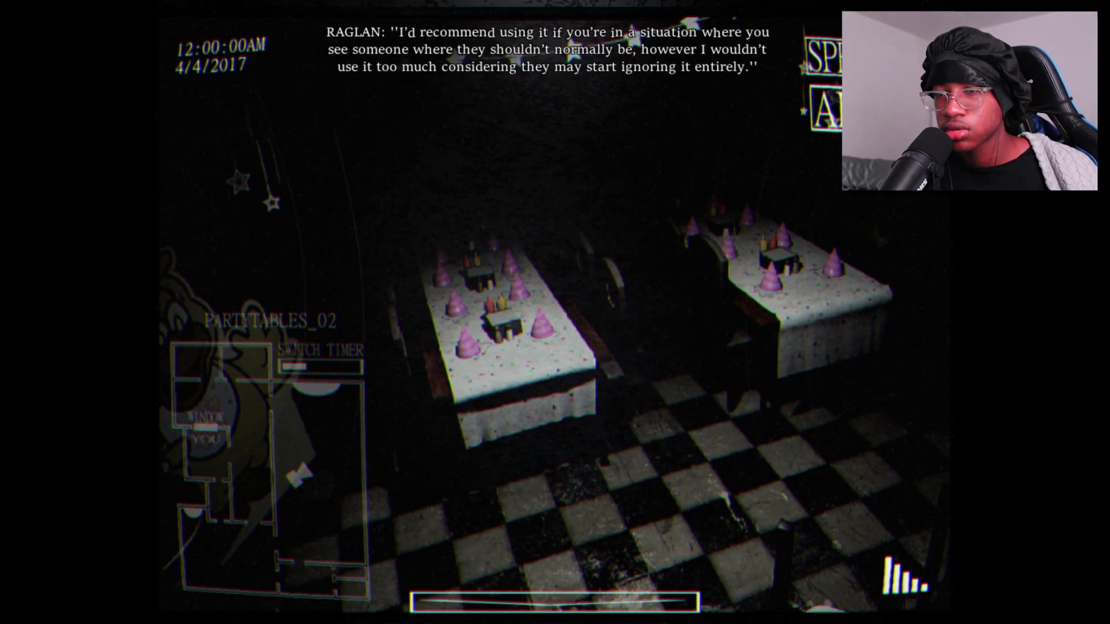
pyautogui.click(218, 365)
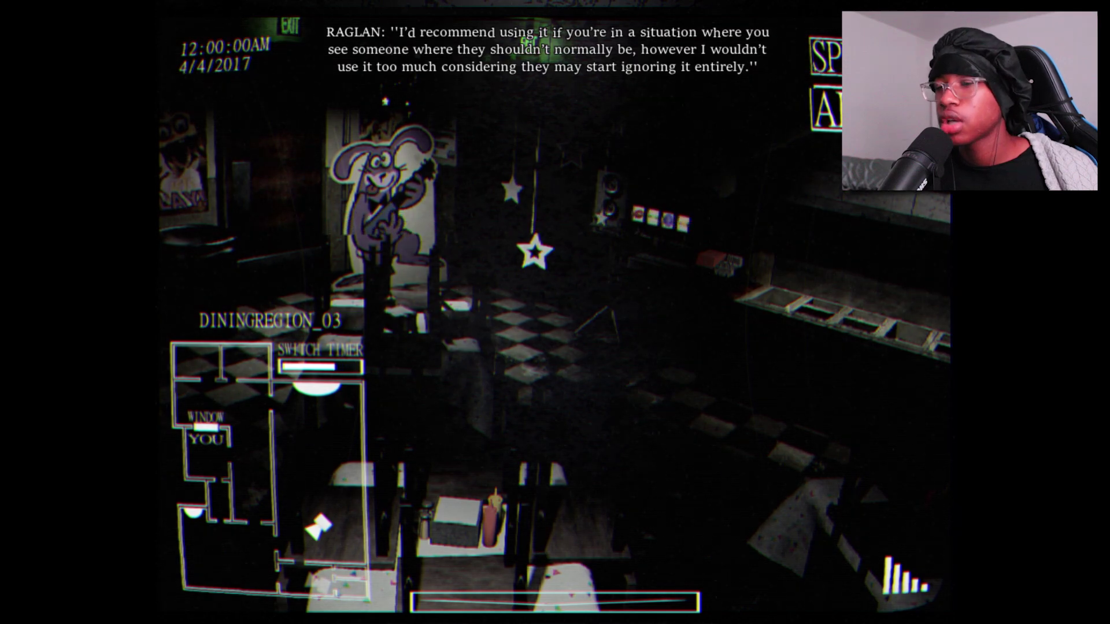
pyautogui.press('s')
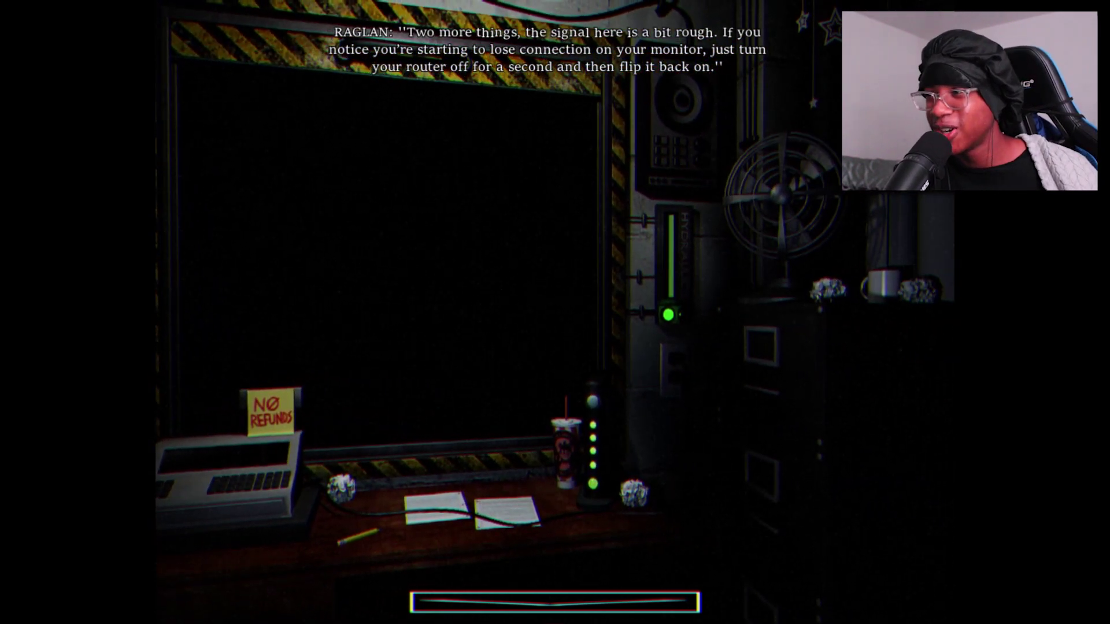
pyautogui.press('space')
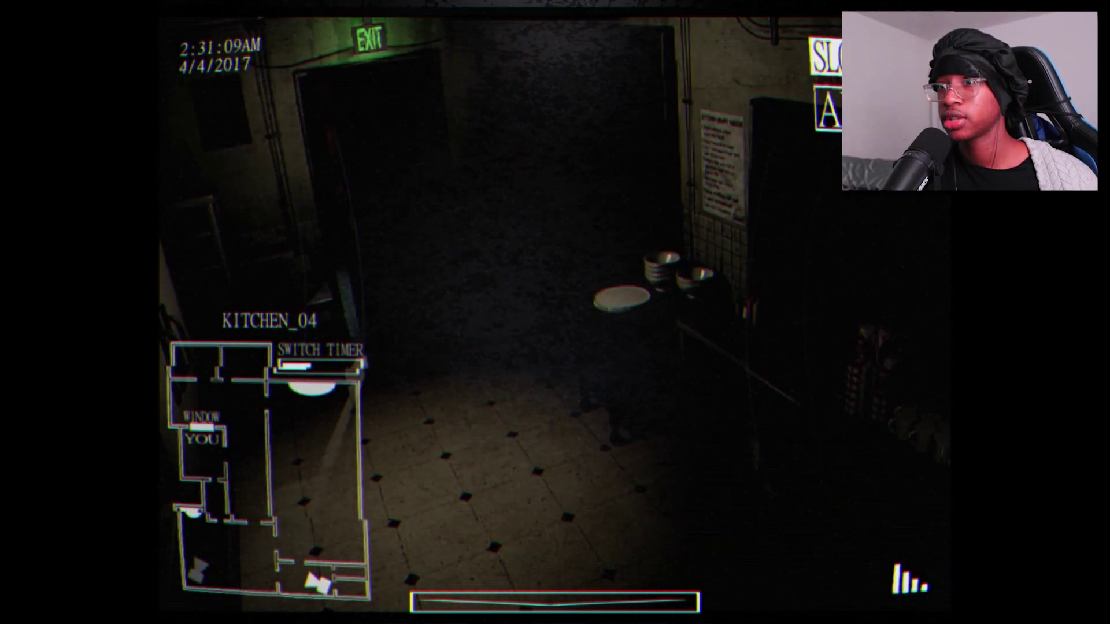
pyautogui.click(319, 583)
pyautogui.click(235, 472)
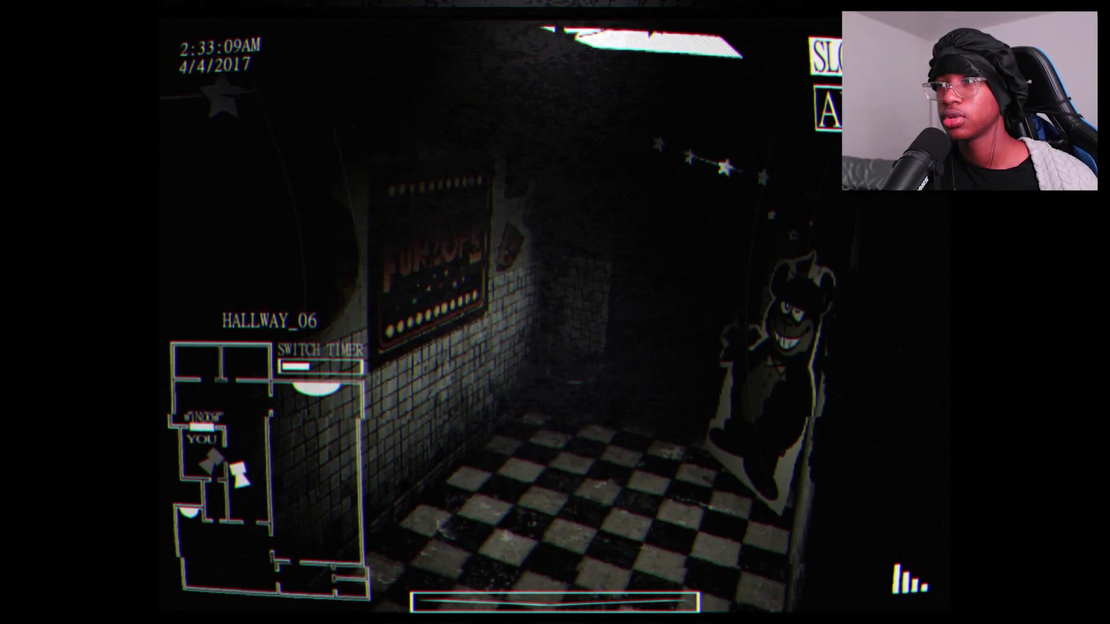
pyautogui.click(286, 473)
pyautogui.click(343, 408)
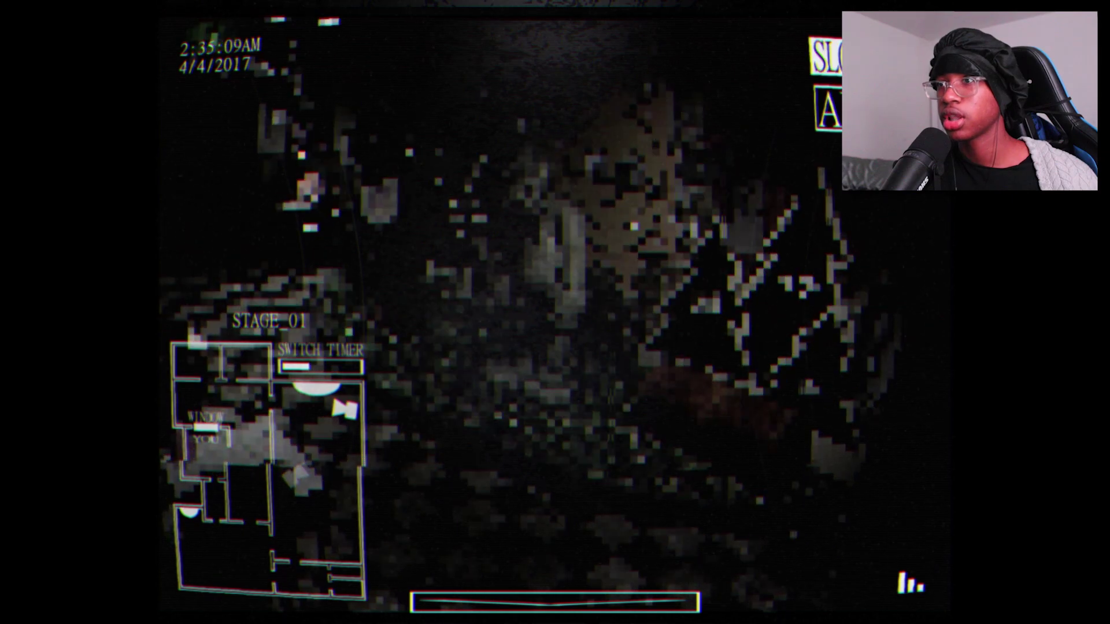
pyautogui.press('s')
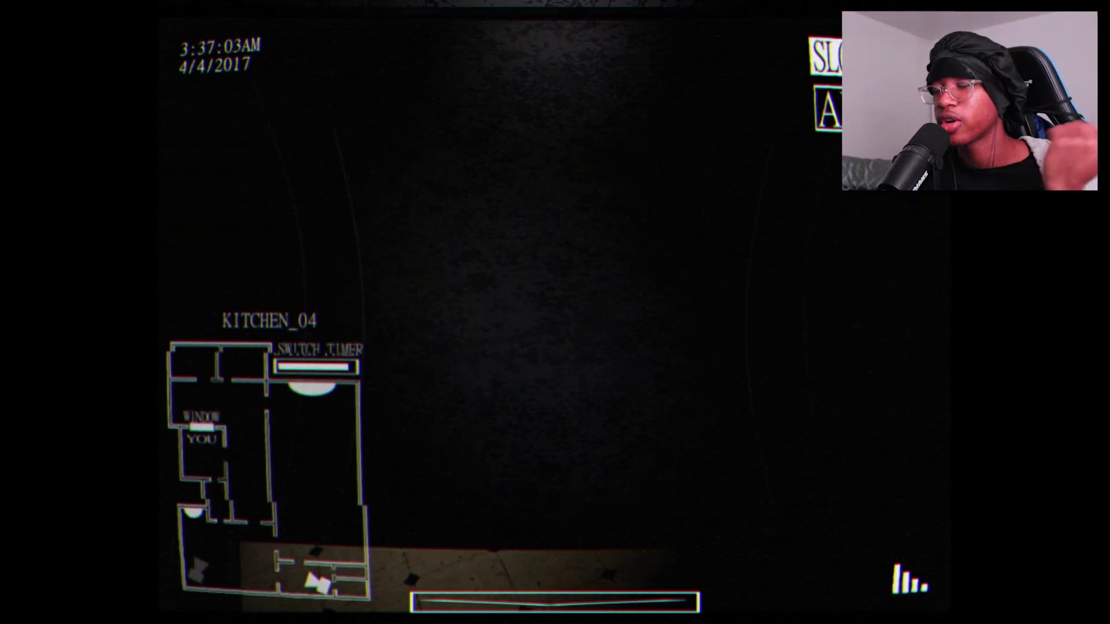
pyautogui.press('Right')
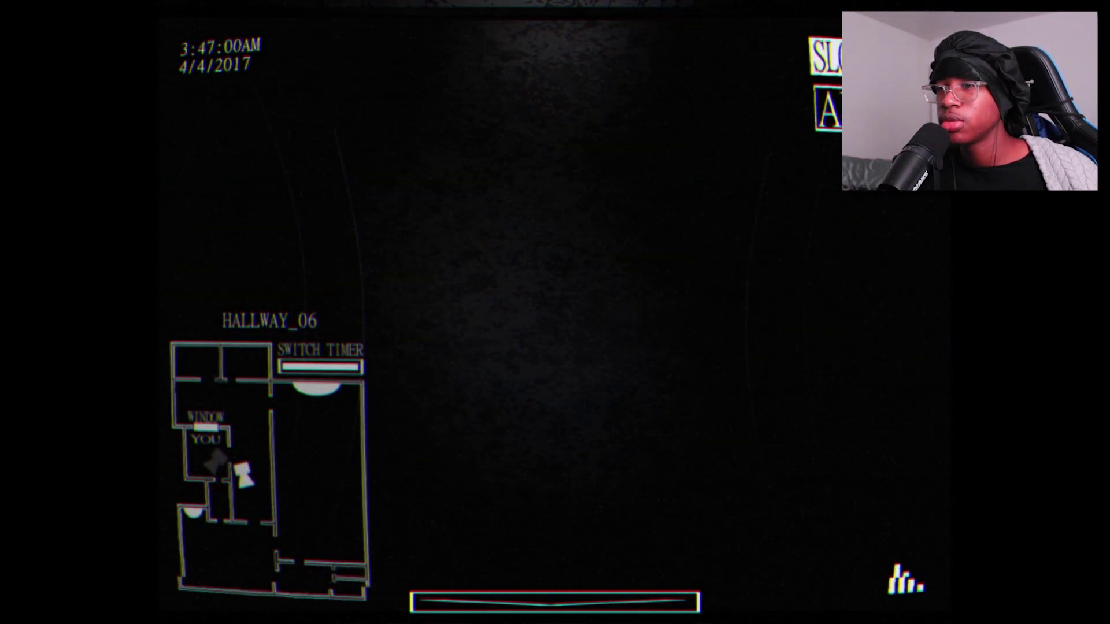
pyautogui.press('space')
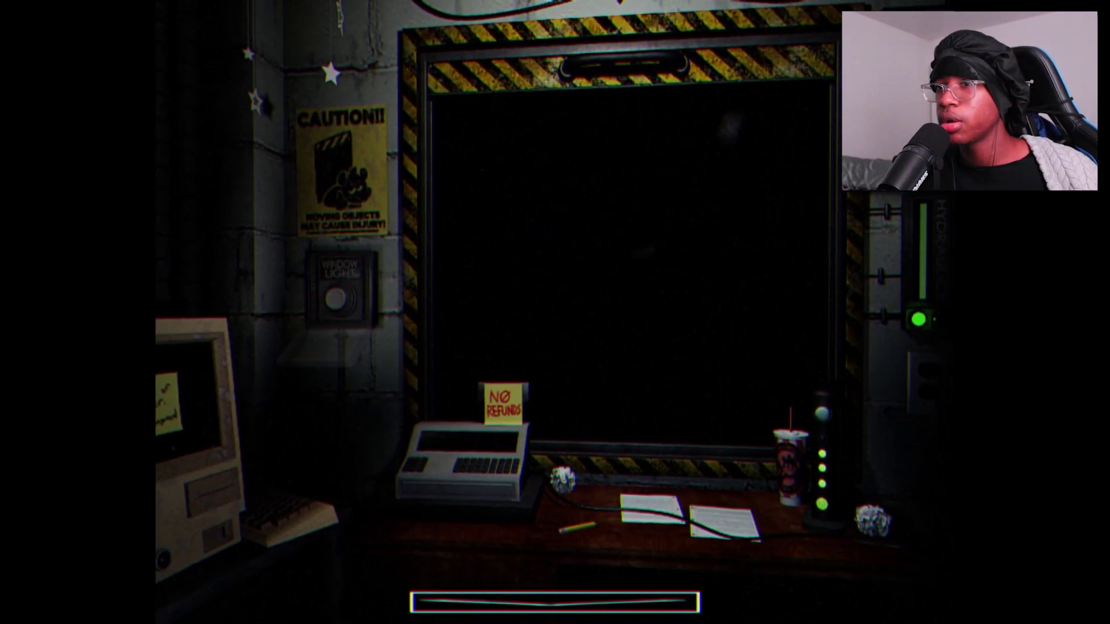
pyautogui.press('ctrl')
pyautogui.press('shift')
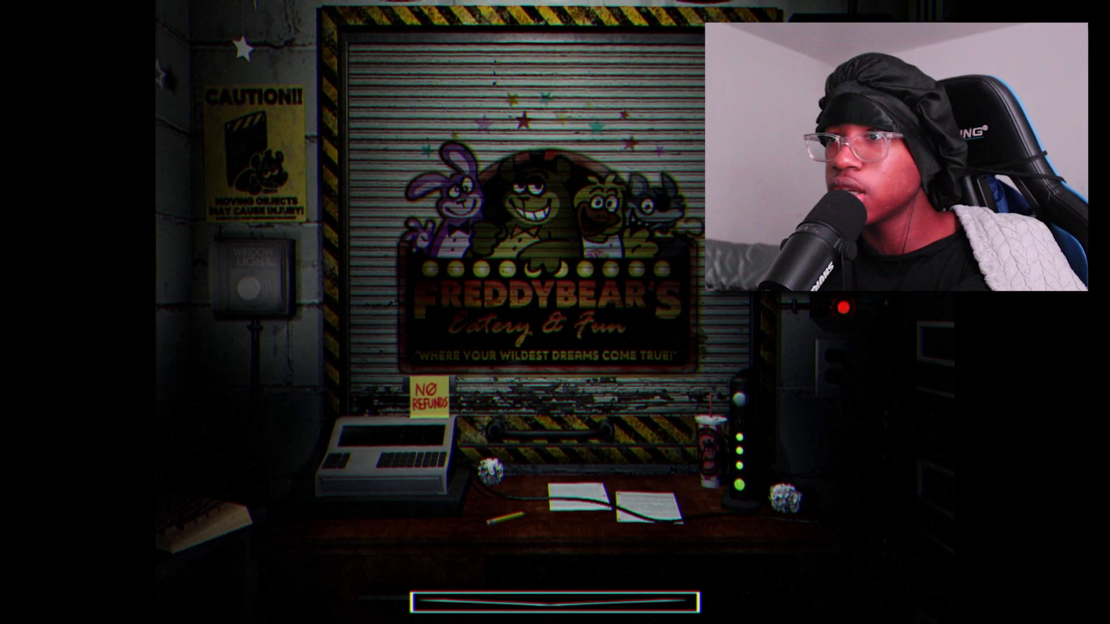
pyautogui.press('space')
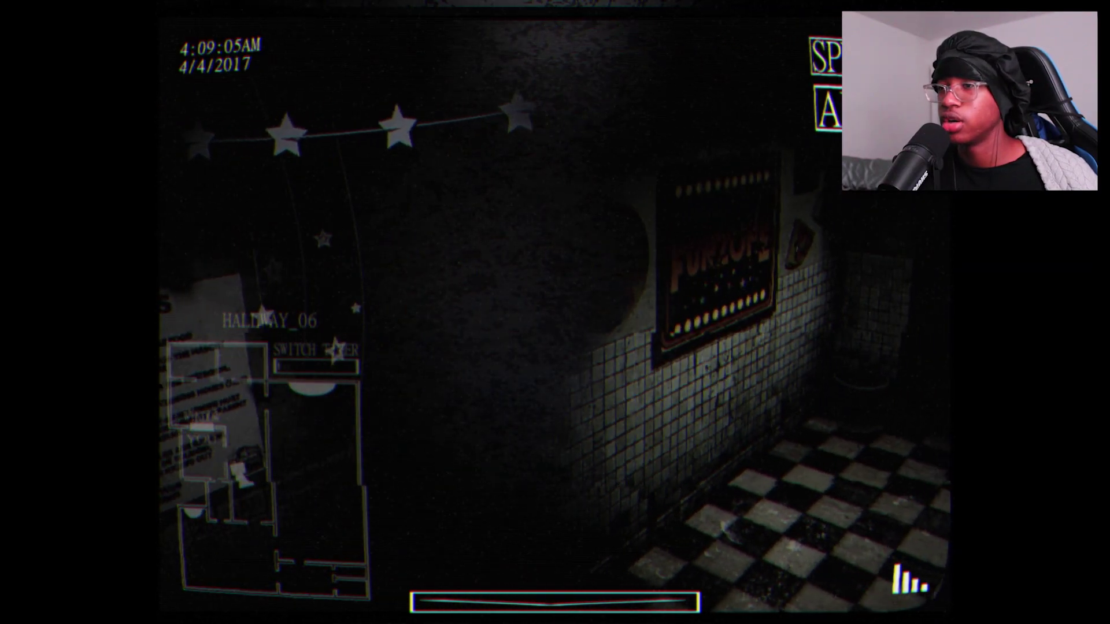
pyautogui.press('Right')
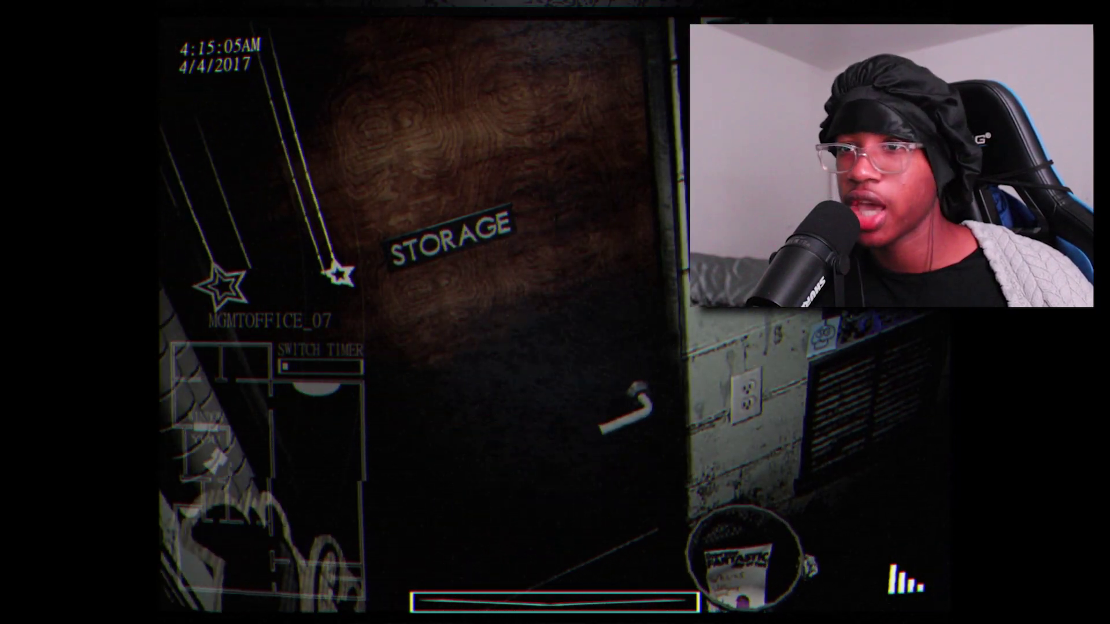
pyautogui.press('Left')
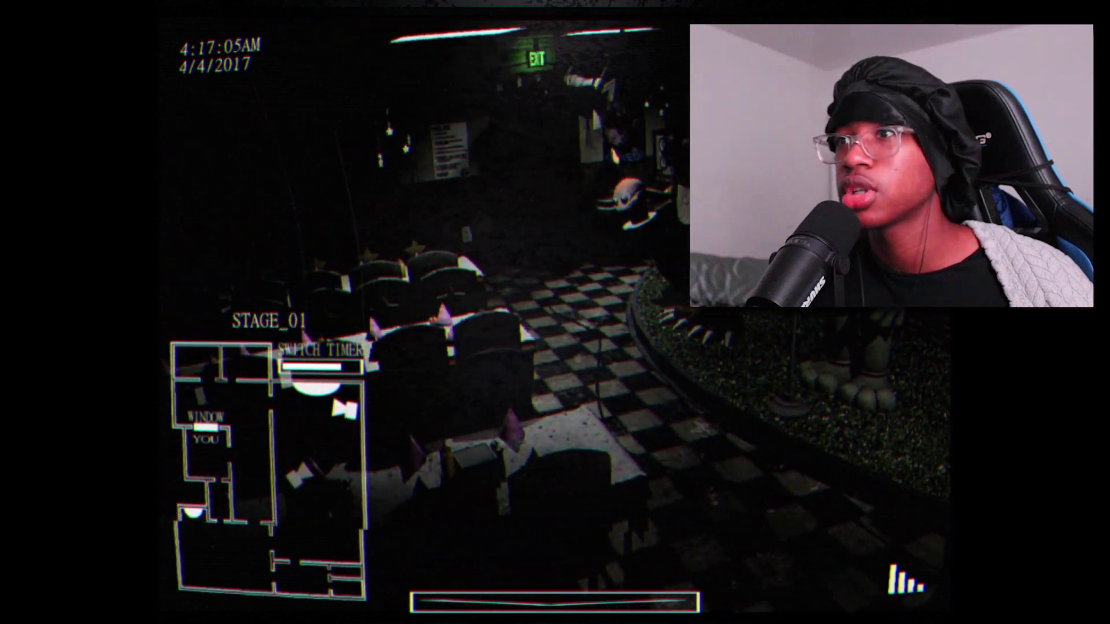
pyautogui.press('s')
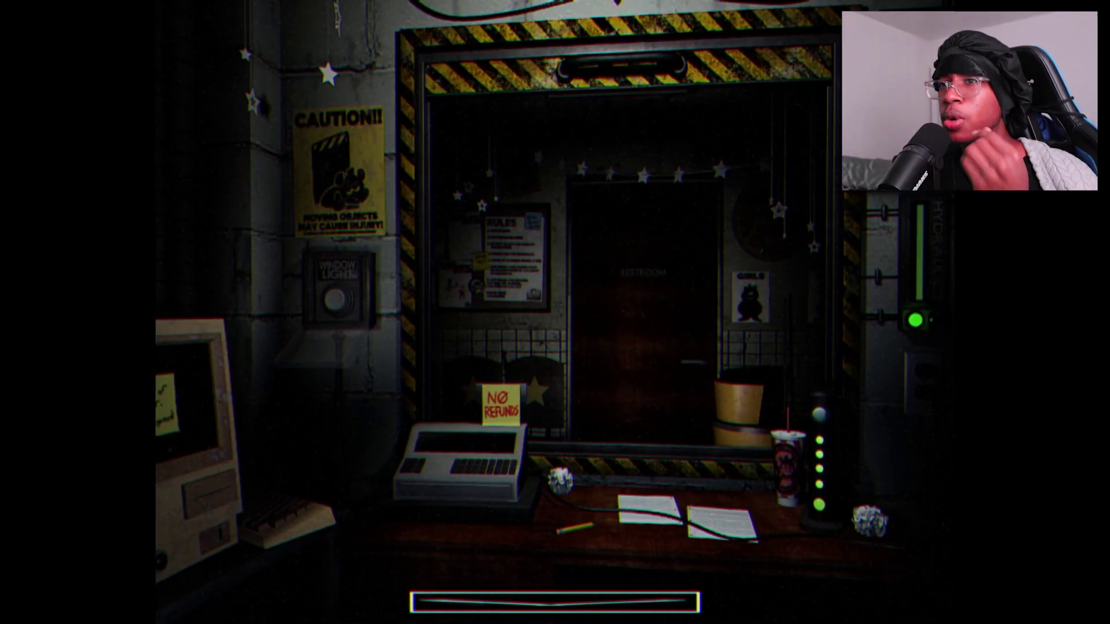
pyautogui.press('Right')
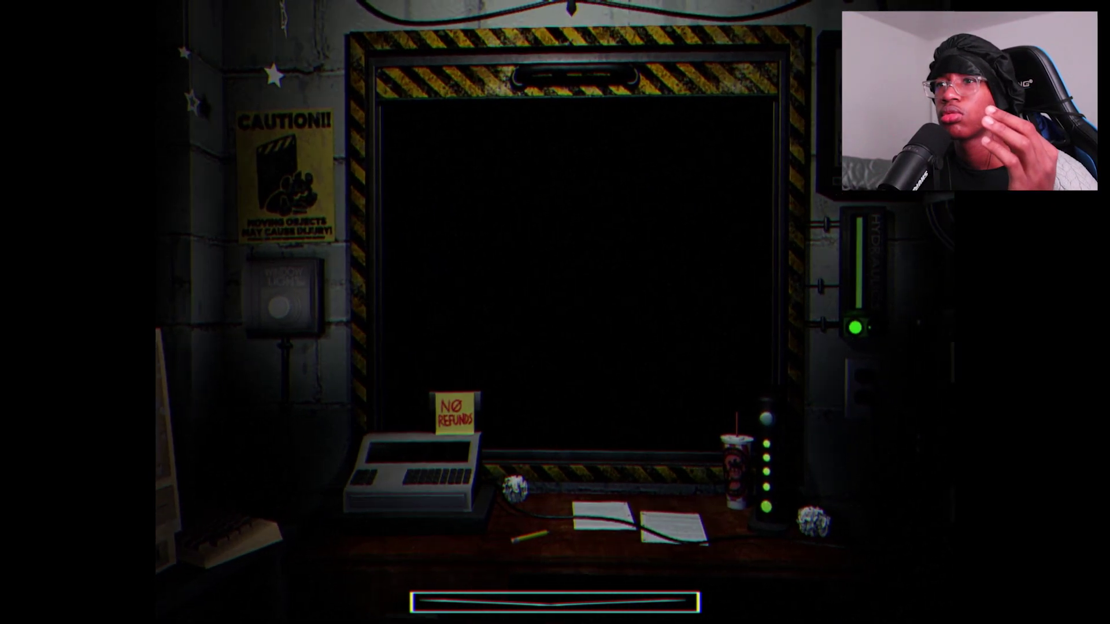
pyautogui.press('Left')
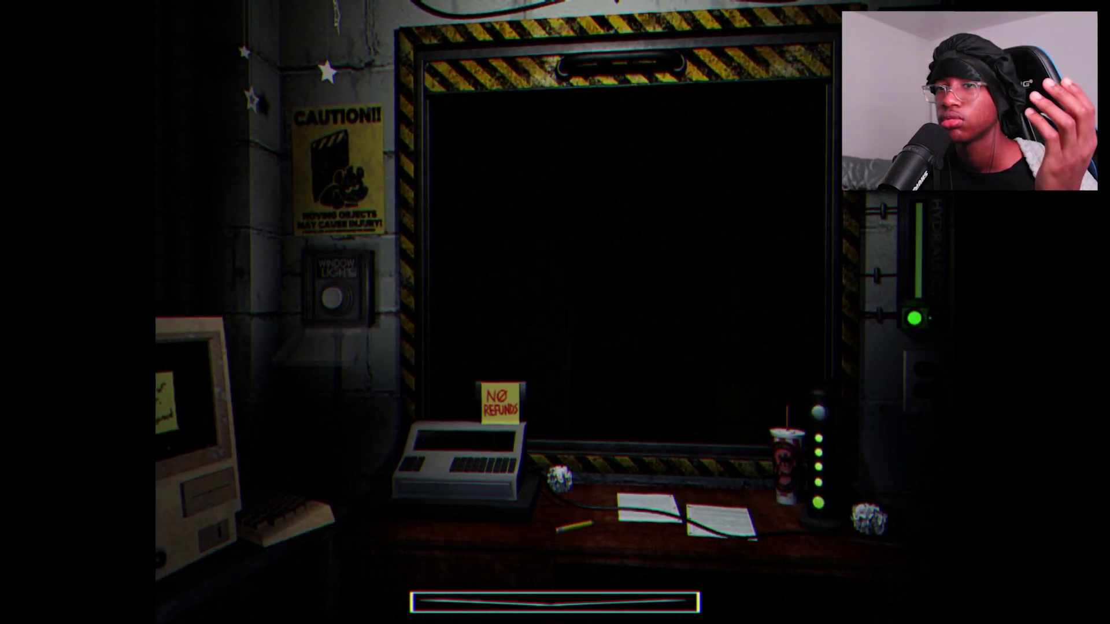
pyautogui.press('s')
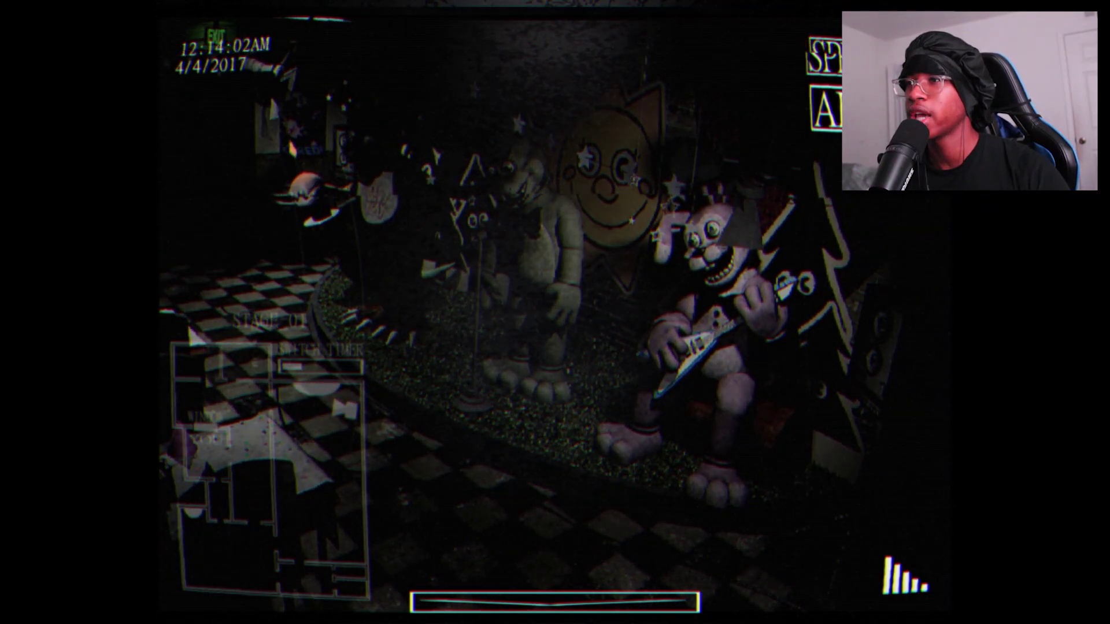
pyautogui.press('space')
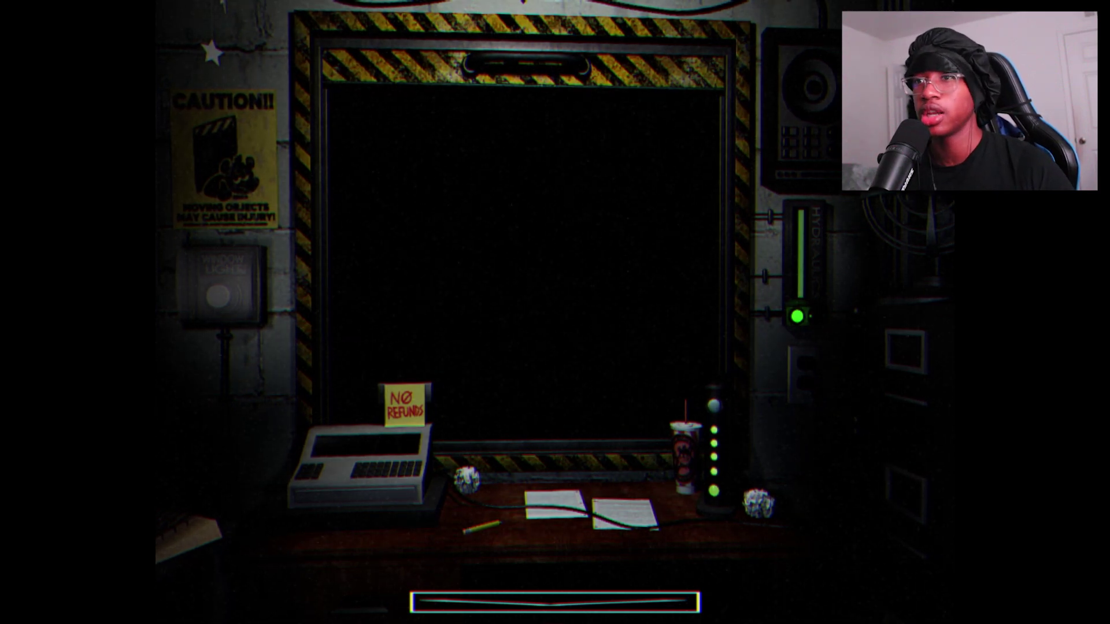
pyautogui.press('space')
pyautogui.press('space')
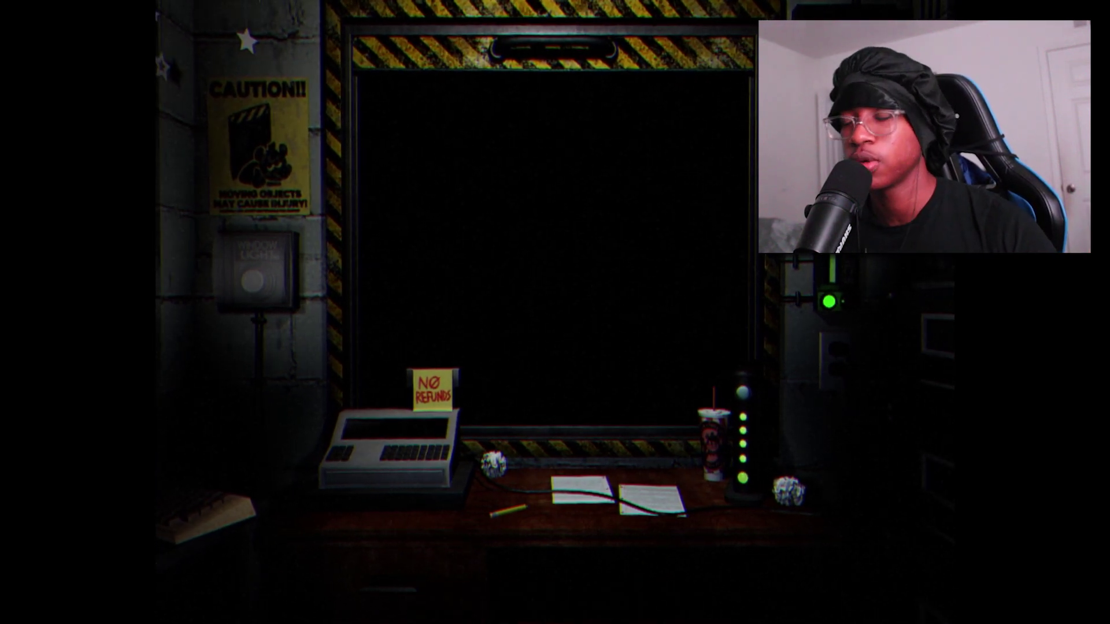
pyautogui.press('space')
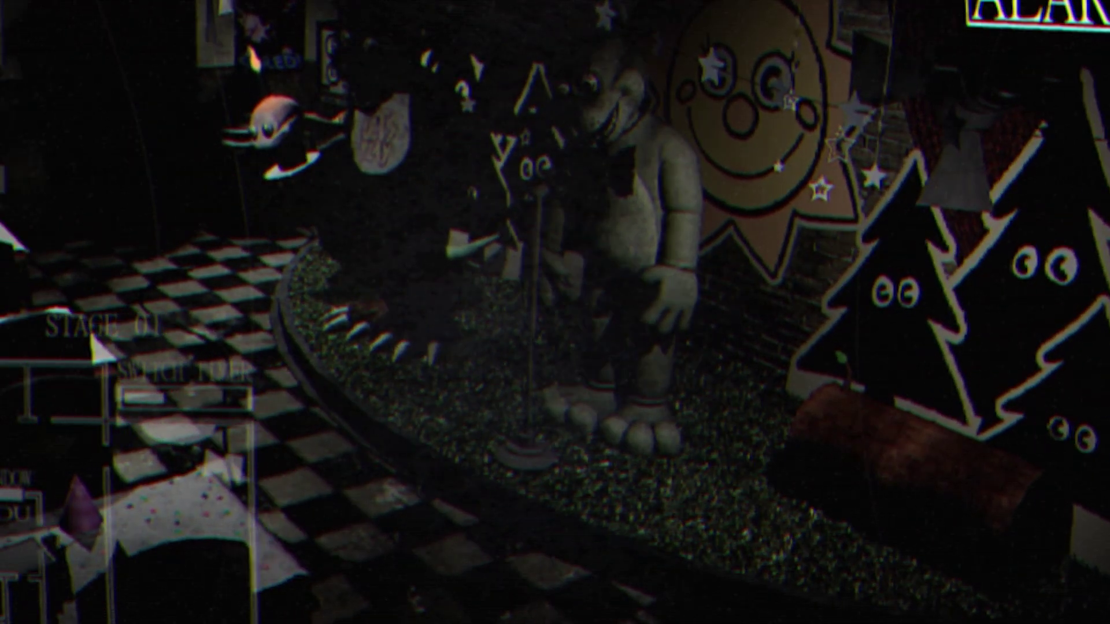
pyautogui.click(204, 426)
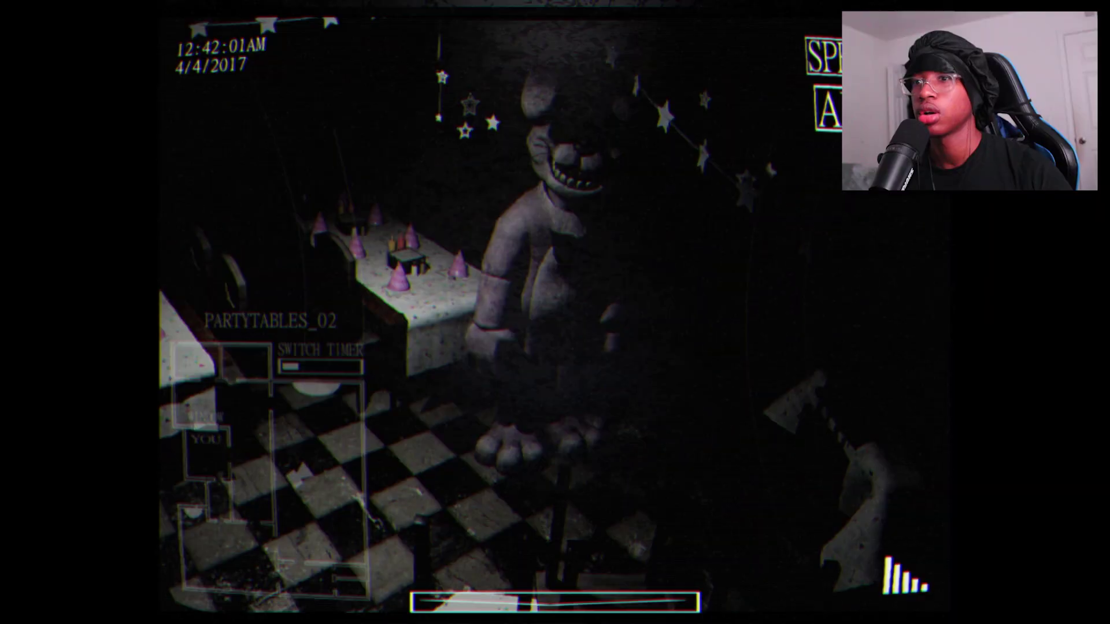
pyautogui.press('space')
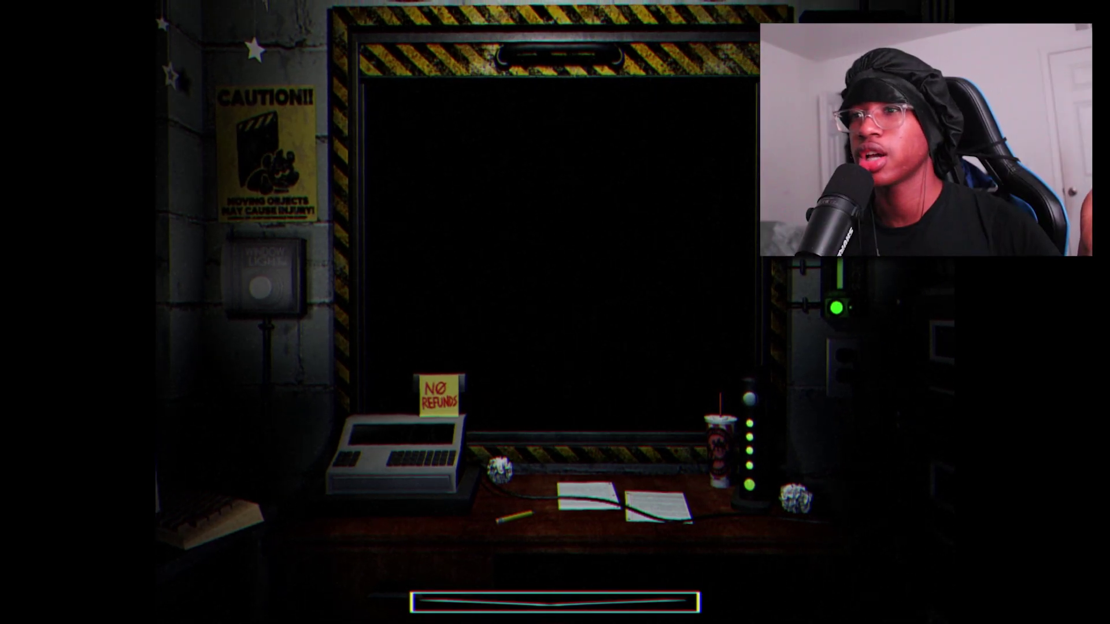
pyautogui.press('space')
pyautogui.press('Right')
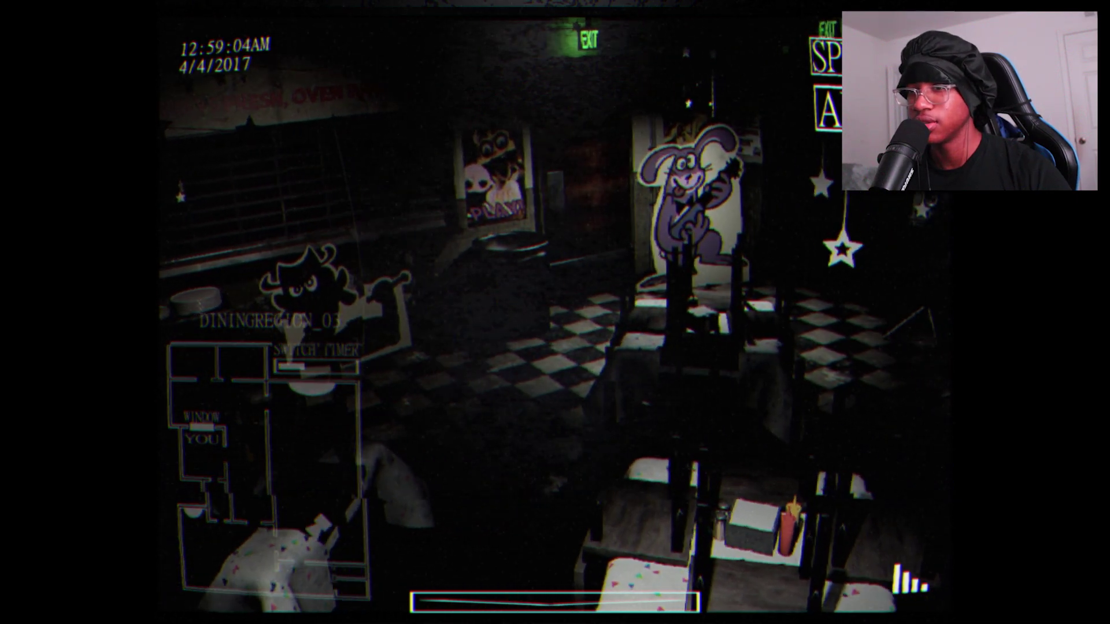
pyautogui.press('space')
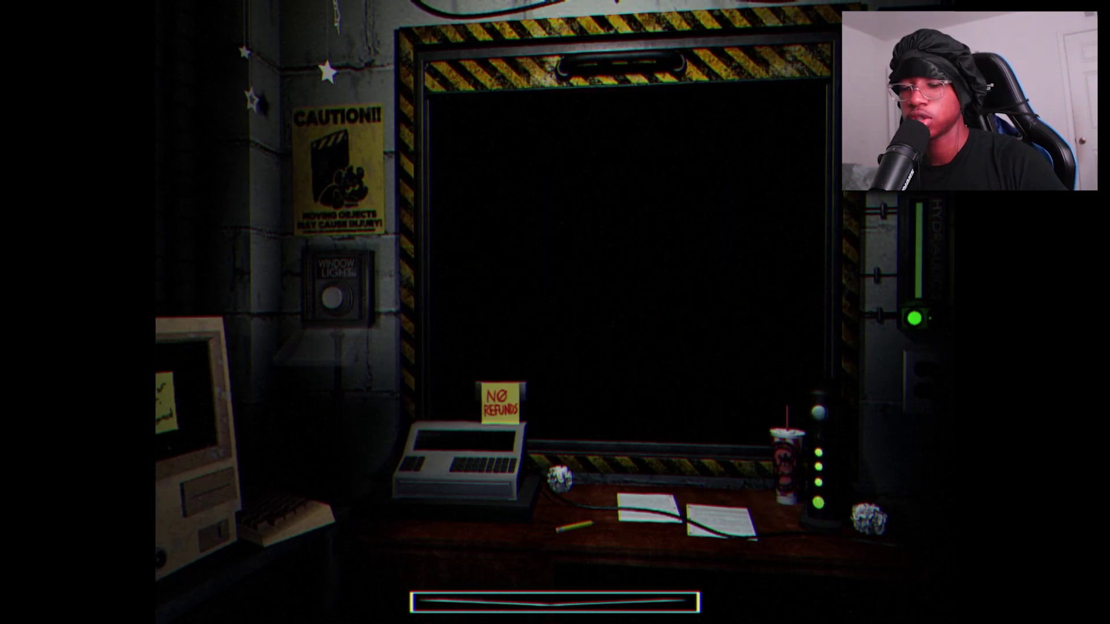
pyautogui.press('ctrl')
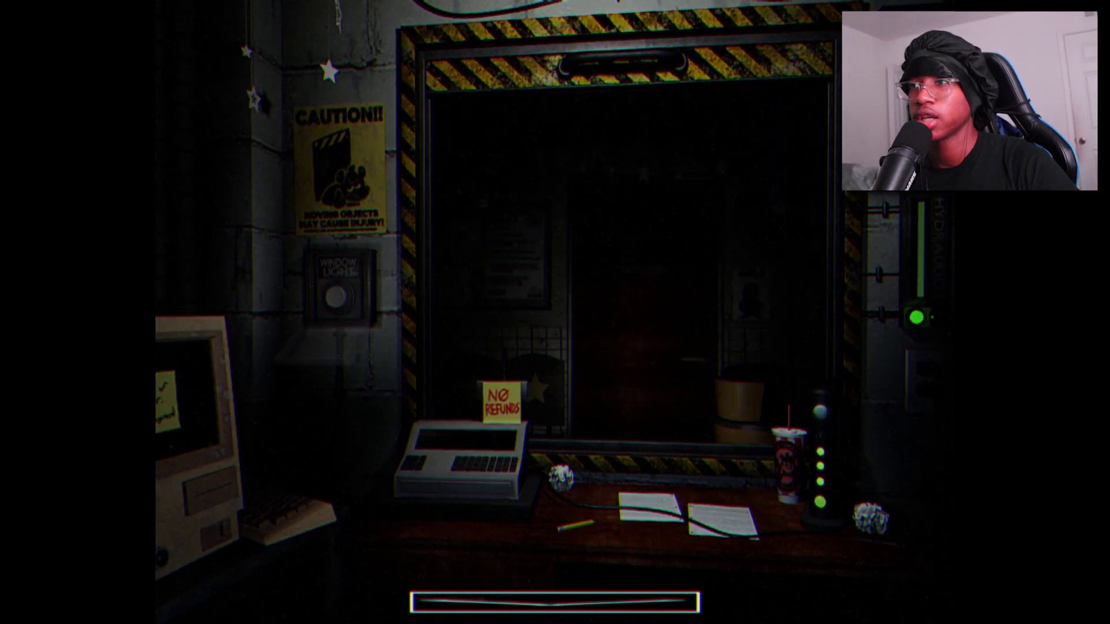
pyautogui.press('space')
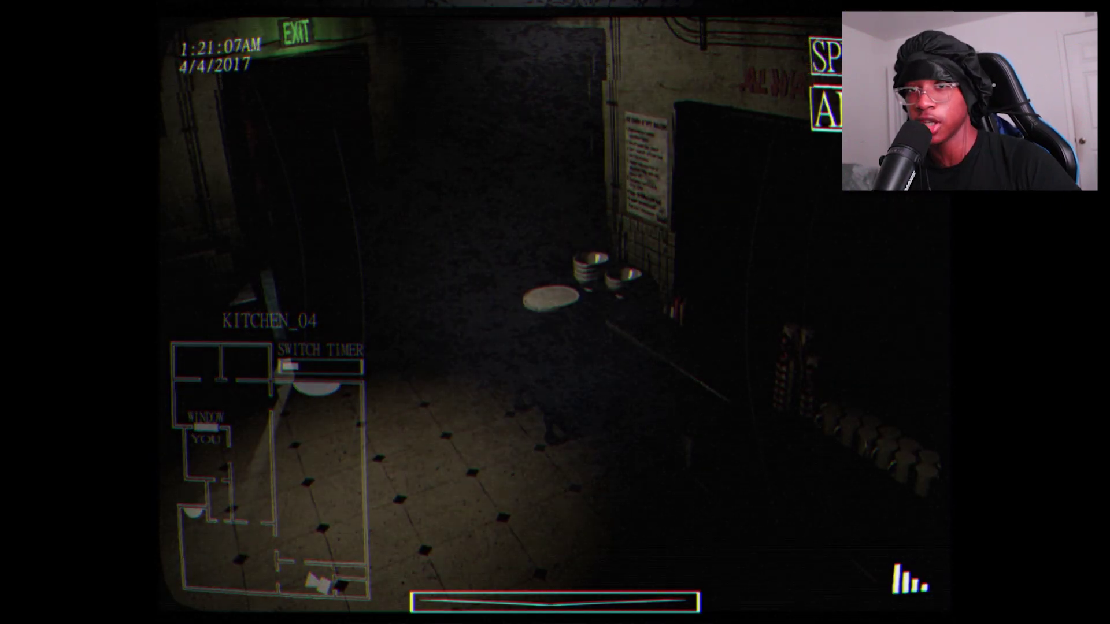
pyautogui.press('Right')
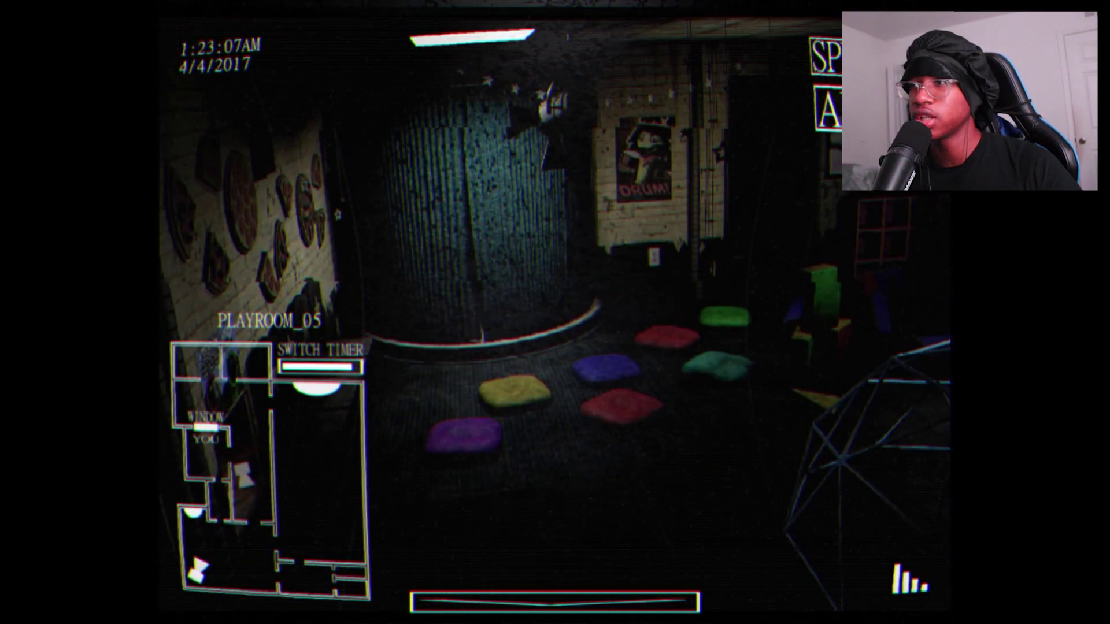
pyautogui.press('space')
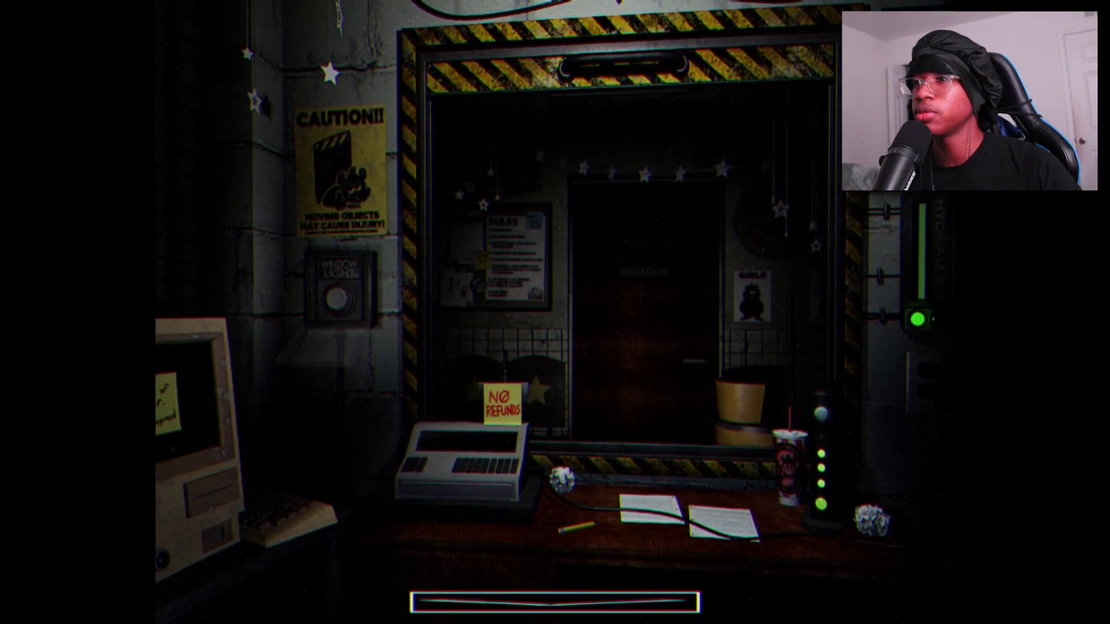
pyautogui.press('space')
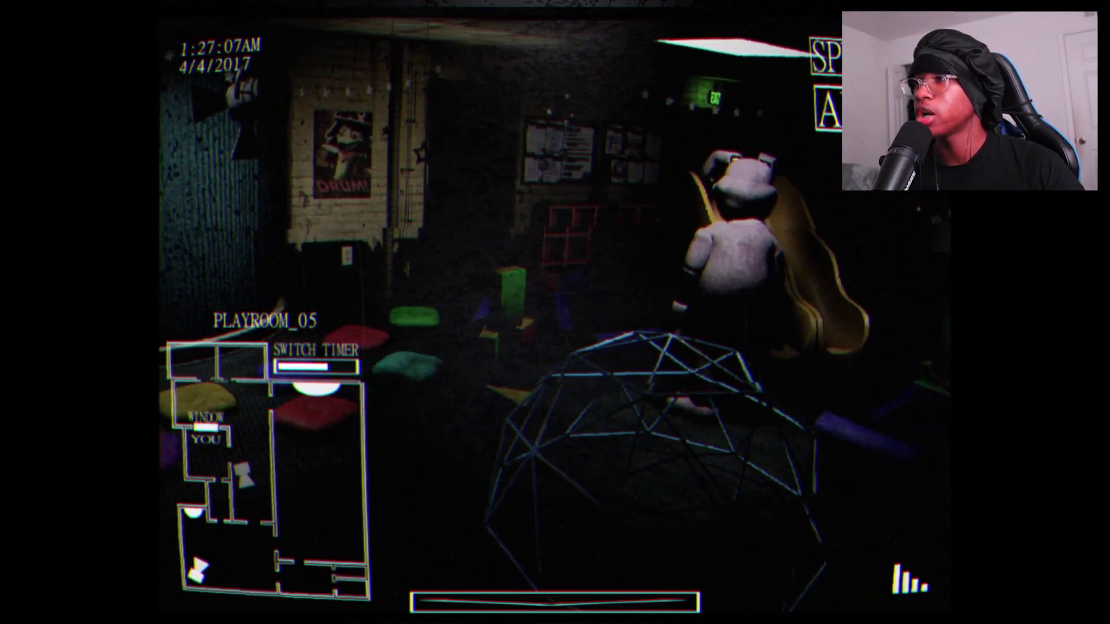
pyautogui.press('space')
pyautogui.press('space')
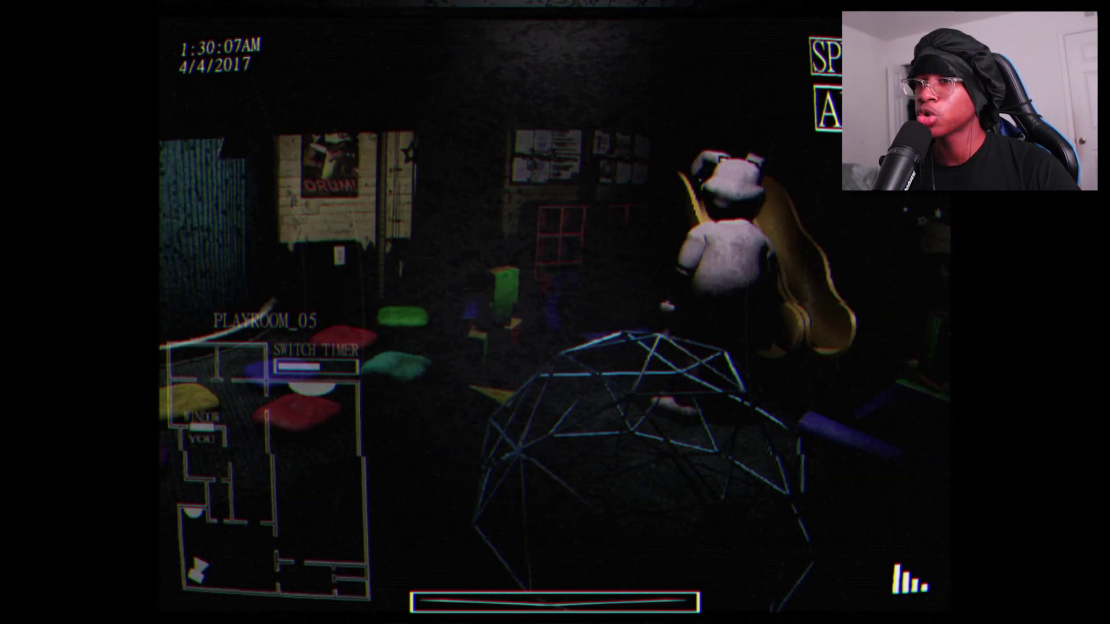
pyautogui.press('space')
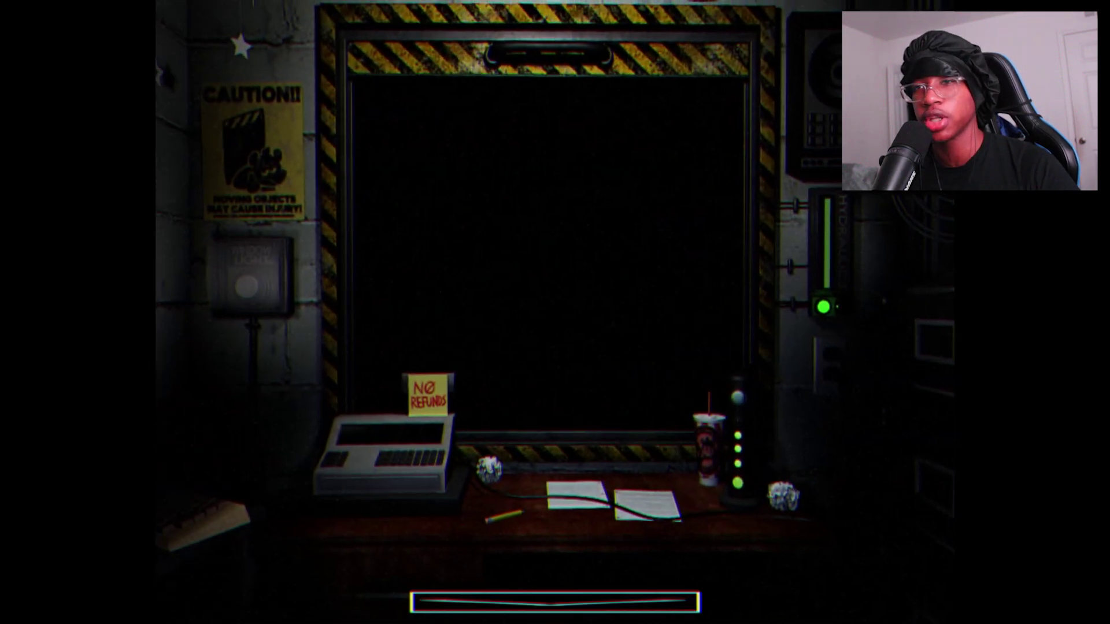
pyautogui.press('ctrl')
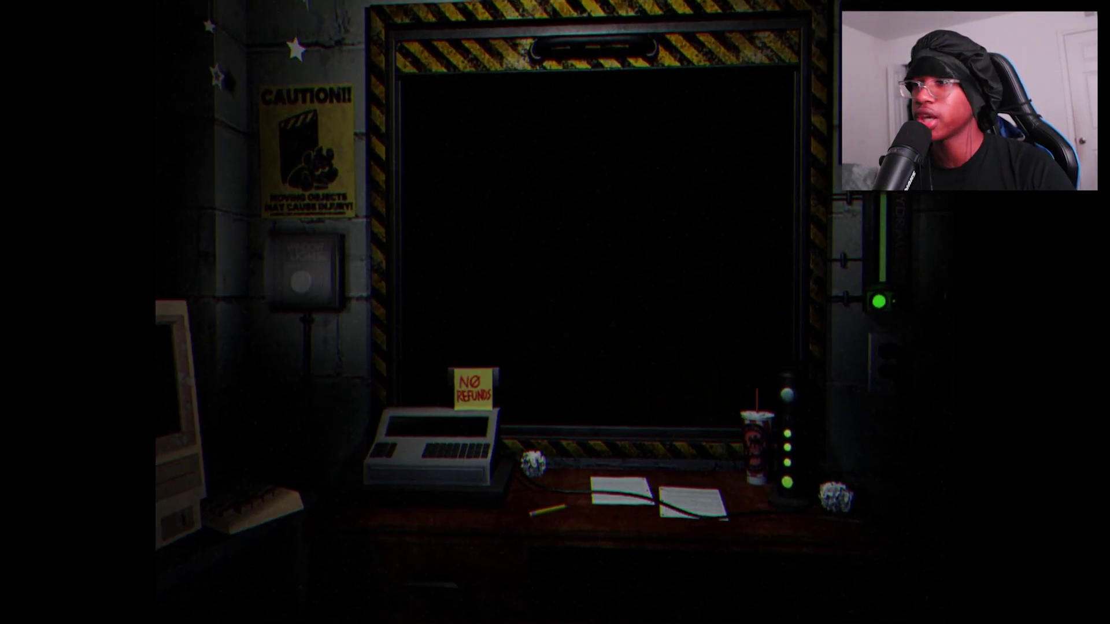
pyautogui.press('space')
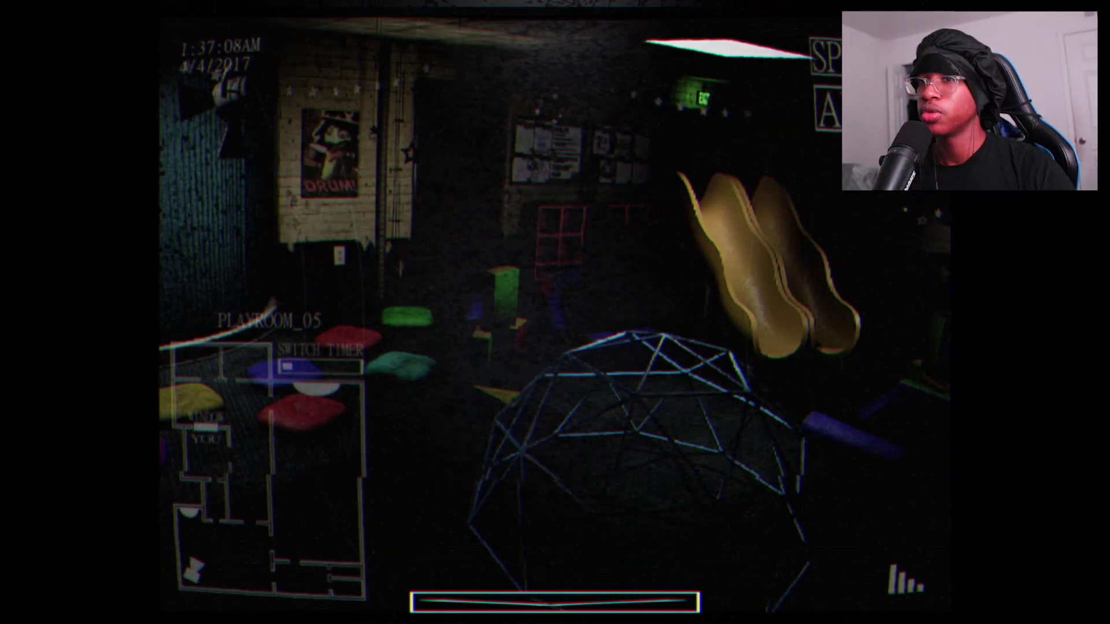
pyautogui.click(224, 456)
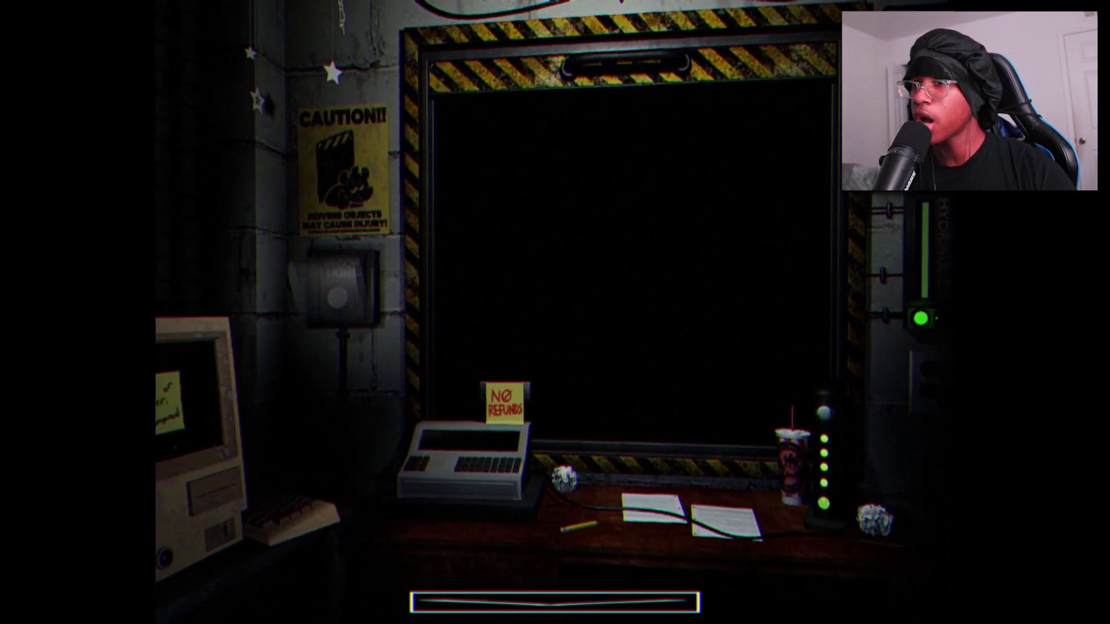
pyautogui.press('space')
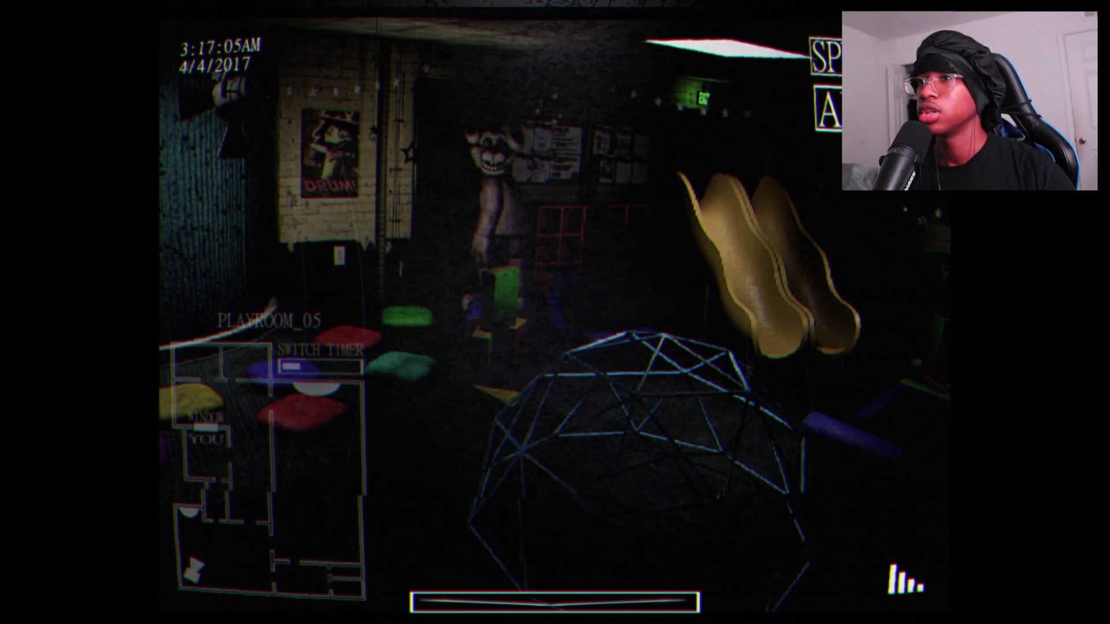
pyautogui.press('space')
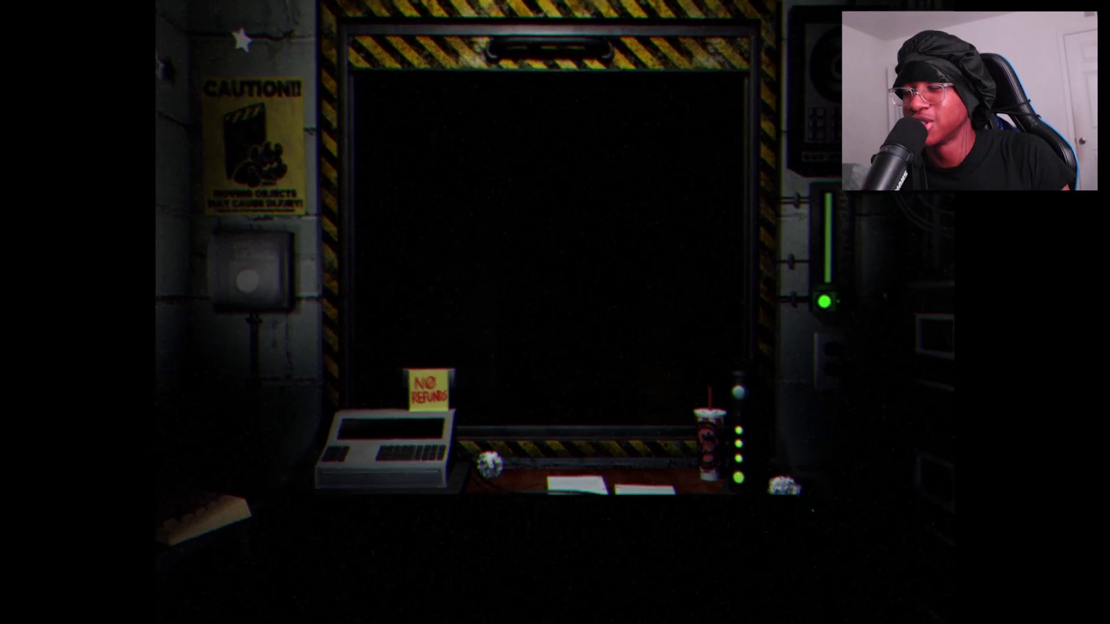
pyautogui.press('space')
pyautogui.press('space')
pyautogui.press('ctrl')
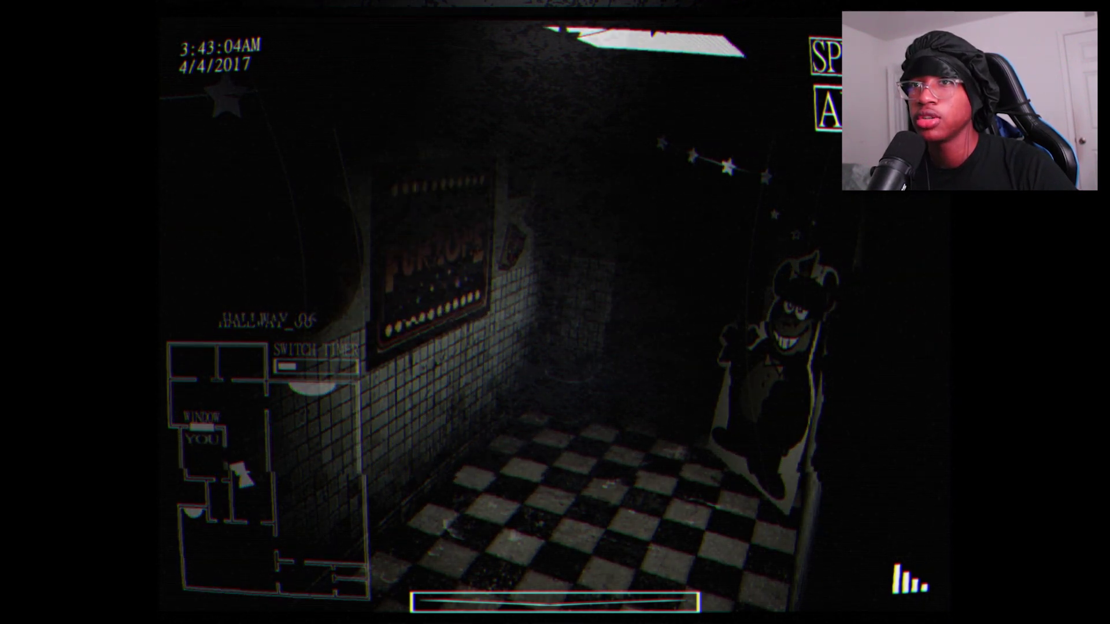
pyautogui.press('Right')
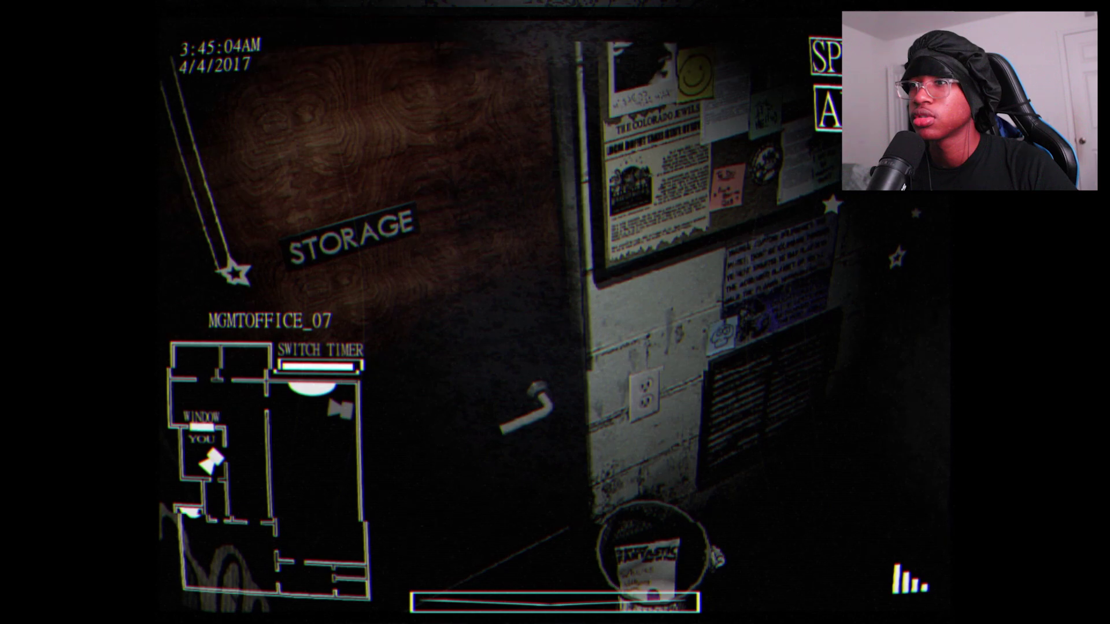
pyautogui.press('space')
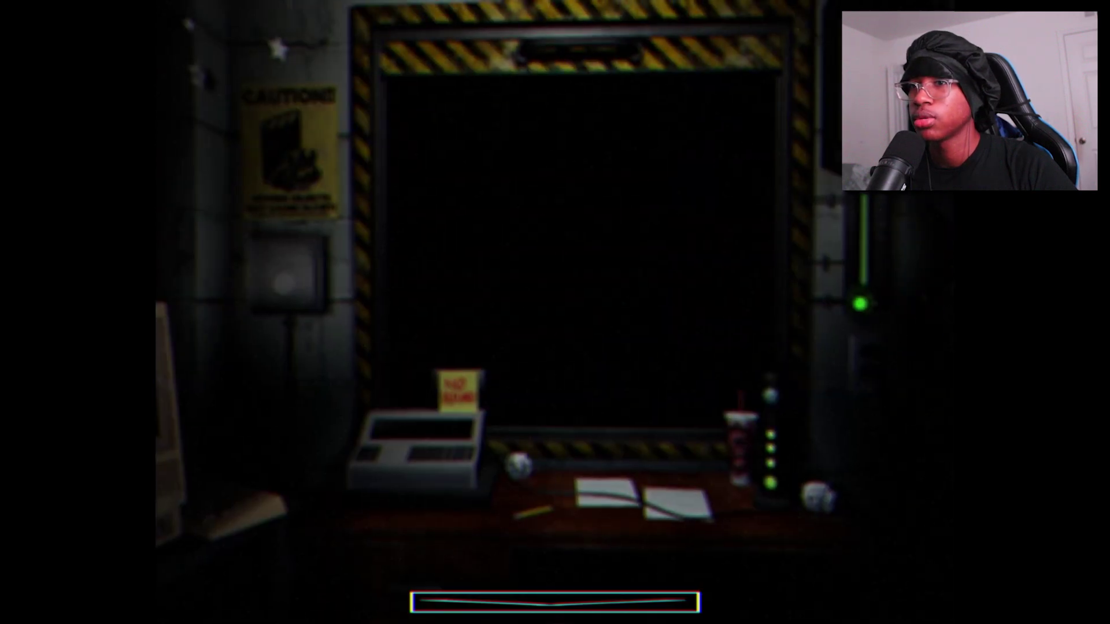
pyautogui.press('space')
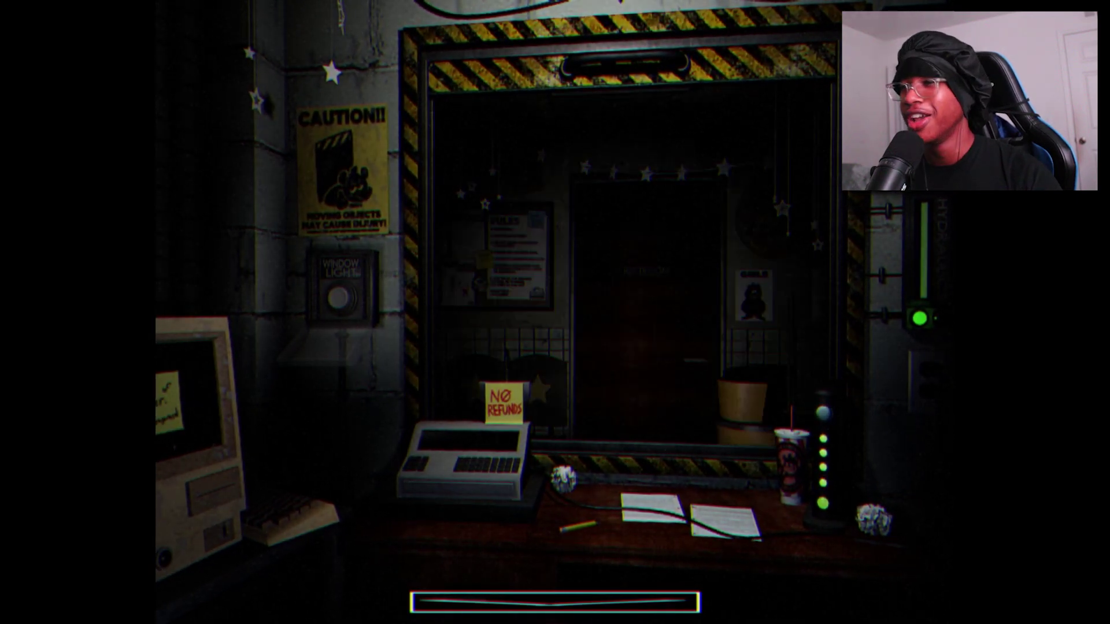
pyautogui.press('ctrl')
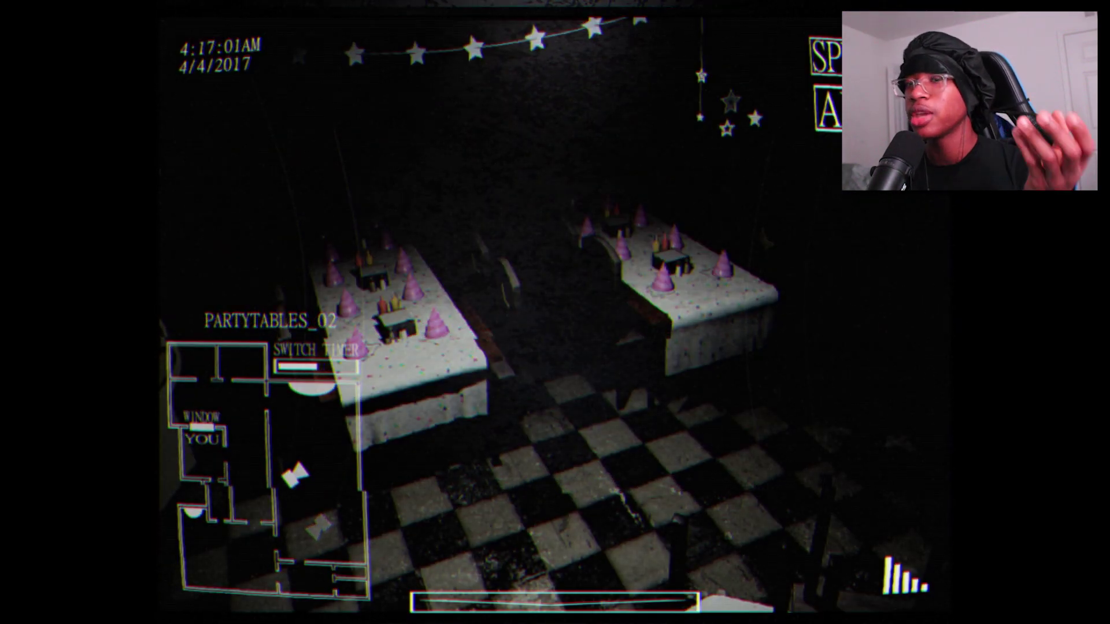